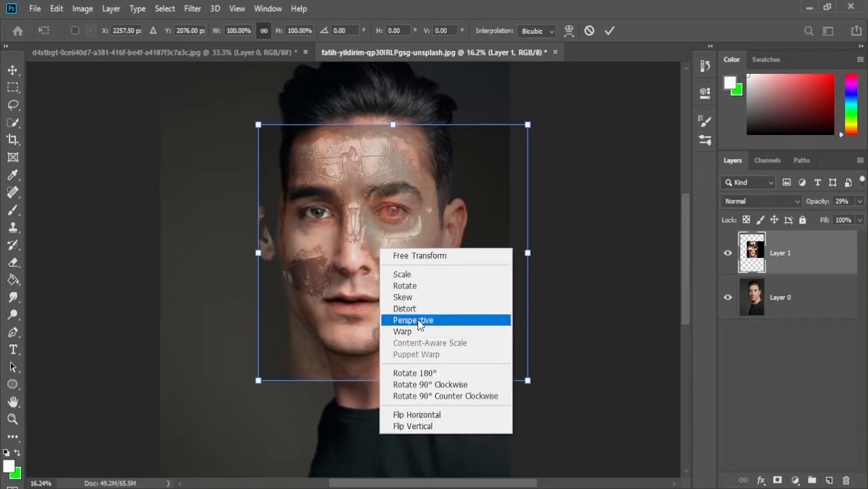
# - Warp the Layer 1 robot face so its forehead, eye and jaw follow the contours of the portrait's face
pyautogui.click(417, 331)
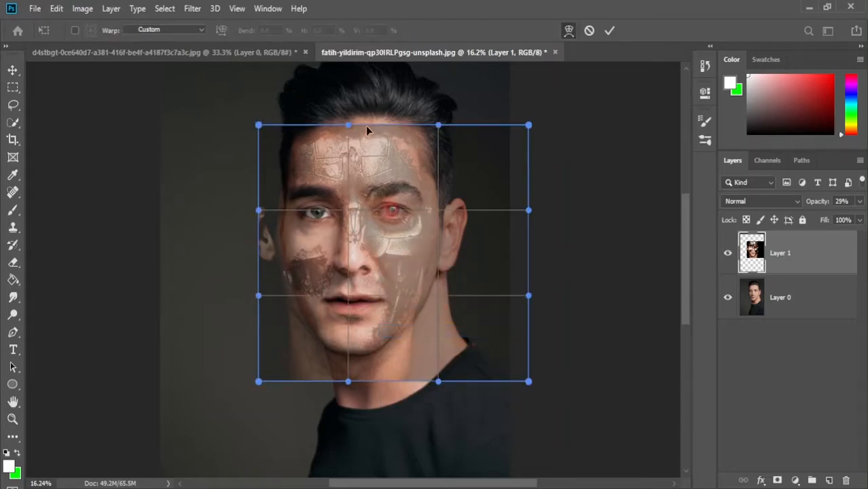
pyautogui.moveTo(347, 124); pyautogui.dragTo(360, 104)
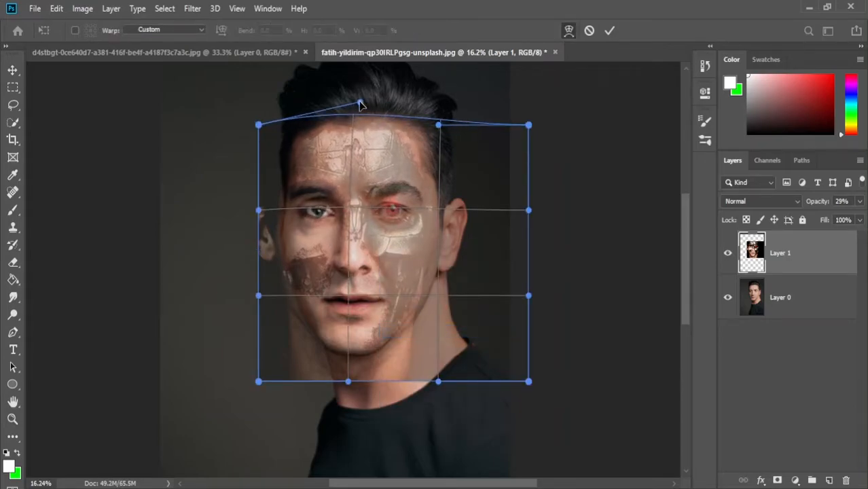
pyautogui.moveTo(439, 125); pyautogui.dragTo(496, 81)
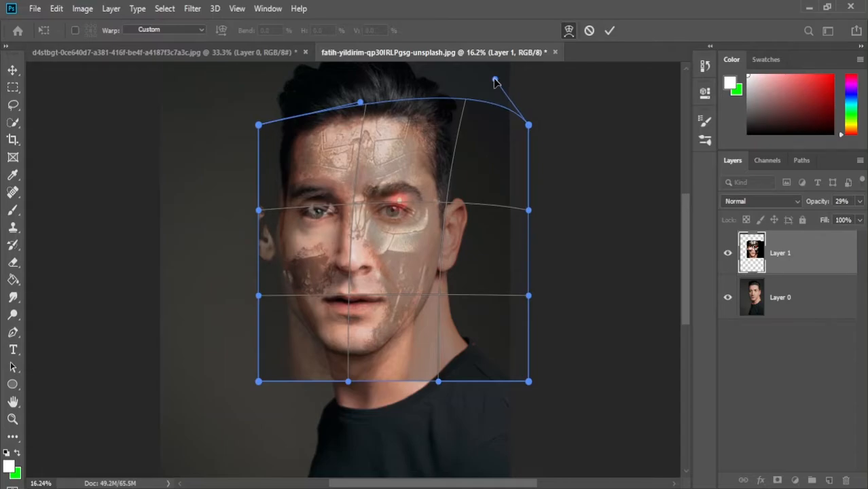
pyautogui.moveTo(361, 103); pyautogui.dragTo(331, 100)
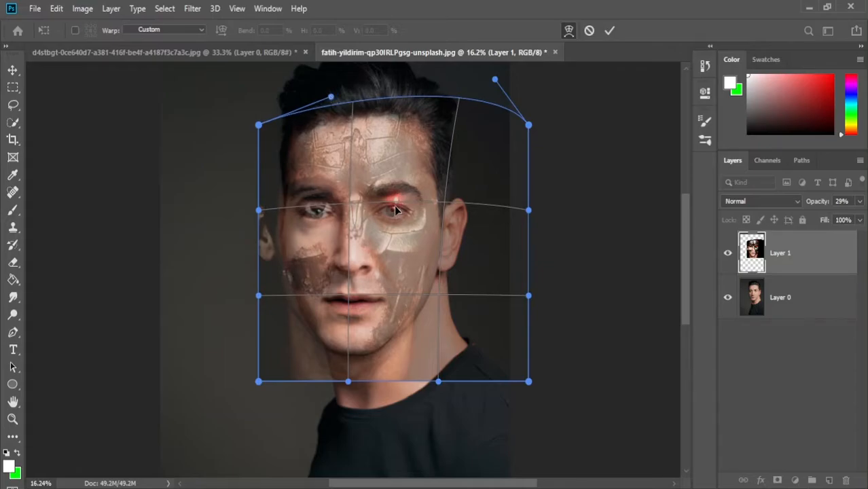
pyautogui.moveTo(396, 205); pyautogui.dragTo(392, 208)
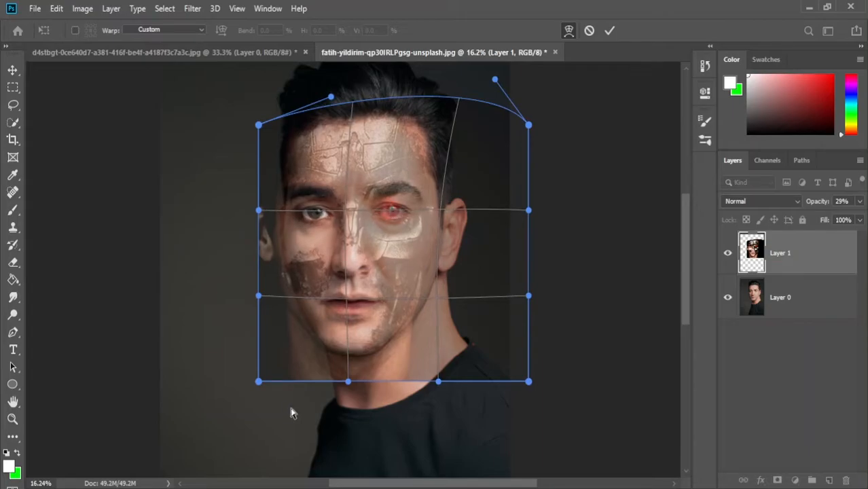
pyautogui.moveTo(432, 380); pyautogui.dragTo(473, 341)
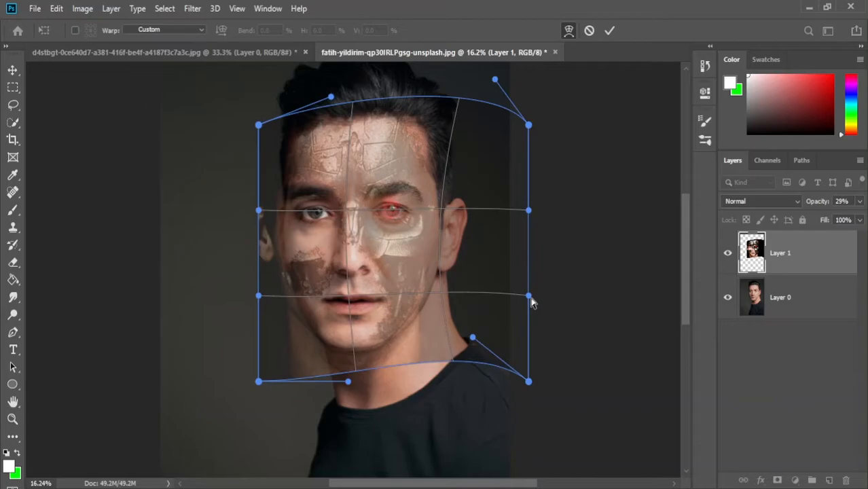
pyautogui.moveTo(531, 297); pyautogui.dragTo(544, 309)
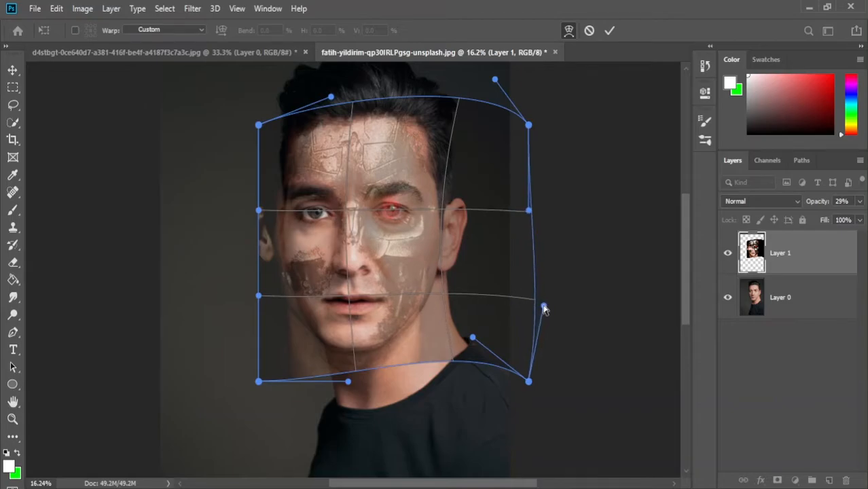
pyautogui.moveTo(469, 99); pyautogui.dragTo(473, 91)
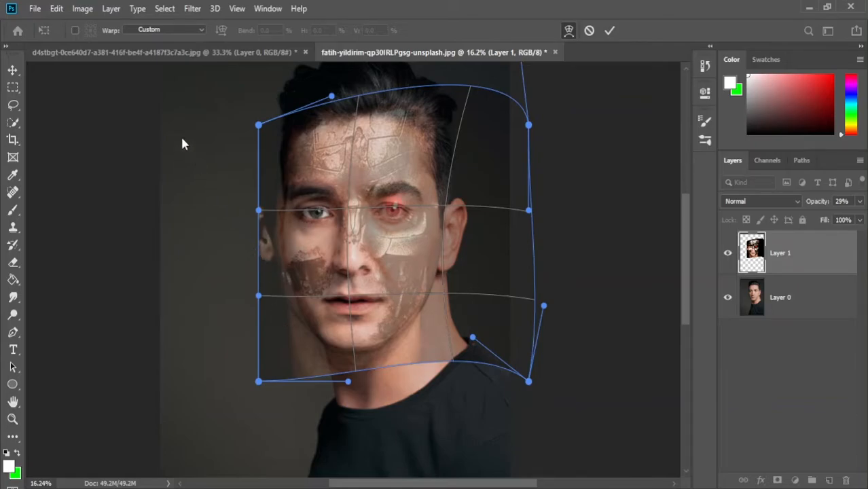
pyautogui.click(15, 71)
# - Set Layer 1's opacity to 100% and move Layer 0 above it in the layer stack
pyautogui.click(860, 202)
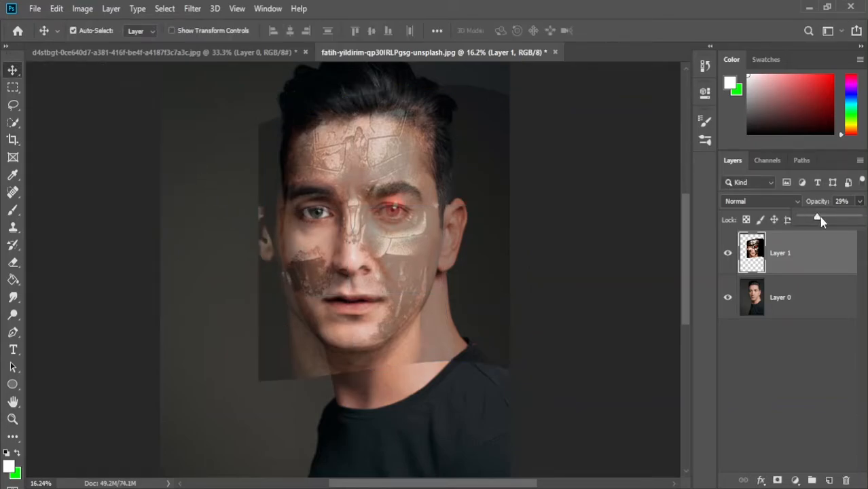
pyautogui.moveTo(817, 218); pyautogui.dragTo(862, 217)
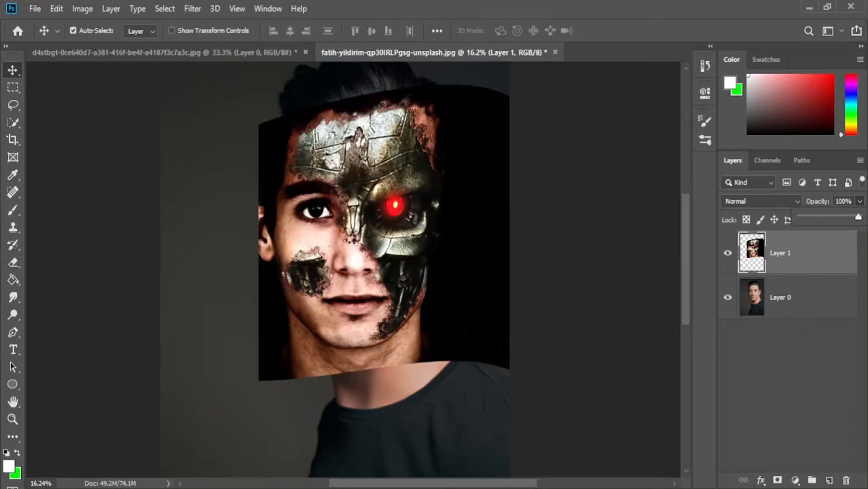
pyautogui.click(787, 306)
pyautogui.moveTo(787, 301); pyautogui.dragTo(773, 242)
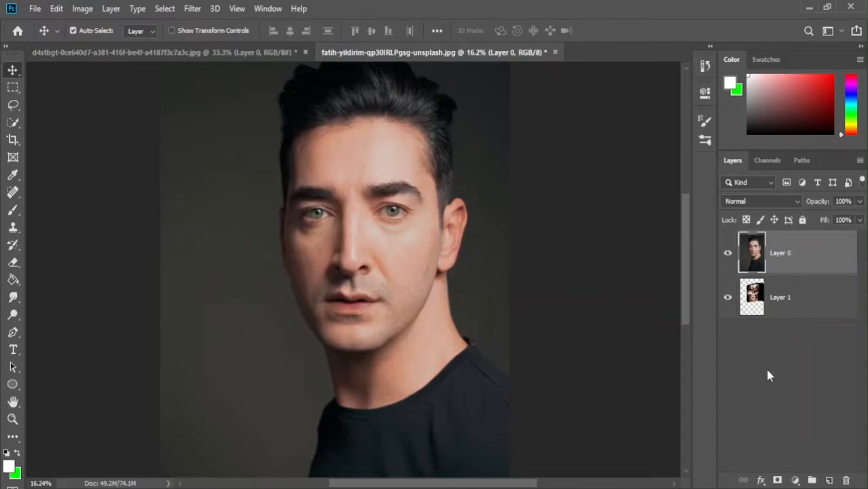
# - Add a white layer mask to Layer 0 and choose the Brush tool with black as the foreground colour
pyautogui.click(770, 365)
pyautogui.click(771, 269)
pyautogui.click(779, 481)
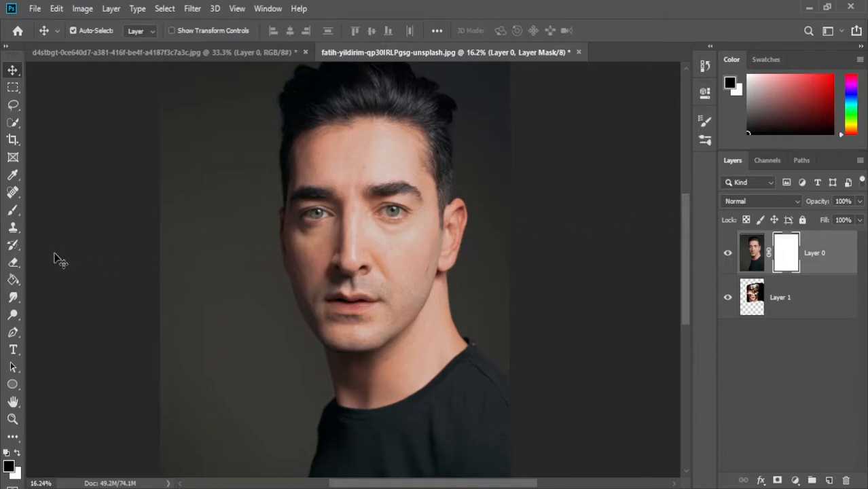
pyautogui.click(13, 210)
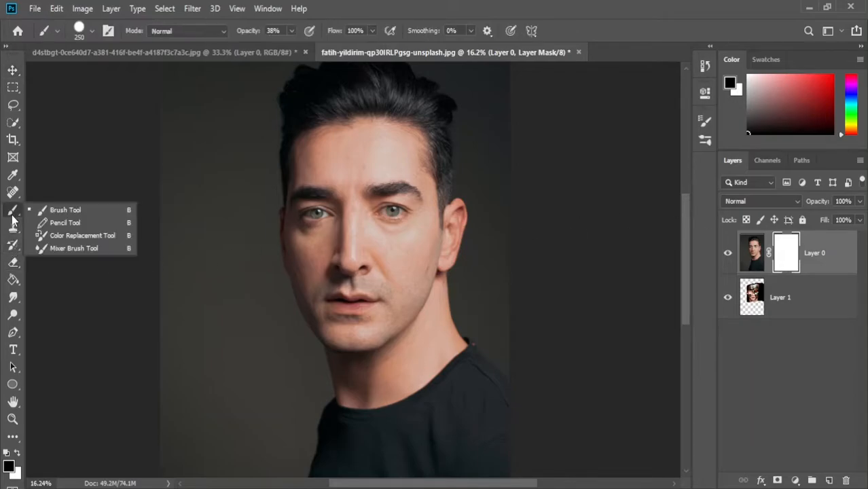
pyautogui.click(44, 213)
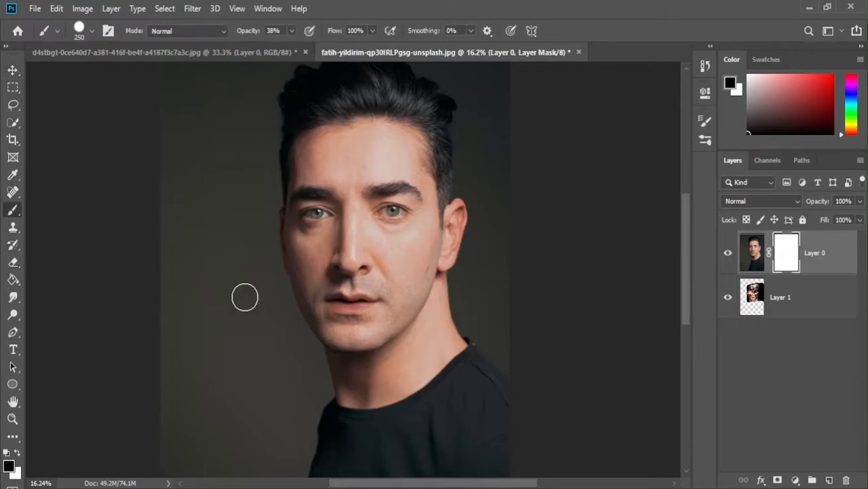
pyautogui.click(20, 454)
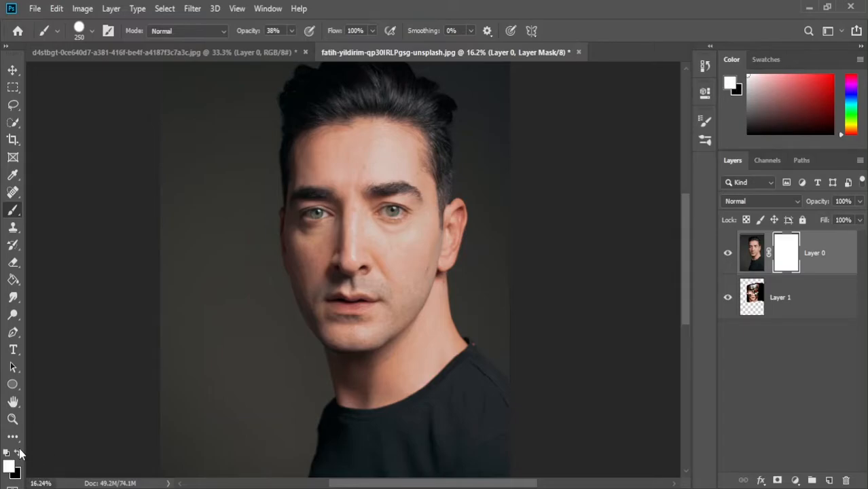
pyautogui.click(20, 453)
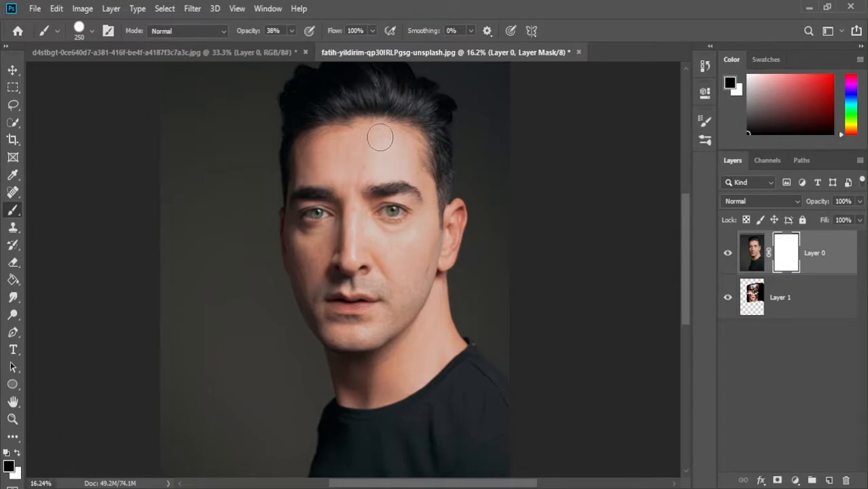
# - Try painting black over the forehead on Layer 0's mask at 100% and 83% brush opacity, undoing each stroke
pyautogui.click(292, 30)
pyautogui.moveTo(291, 46); pyautogui.dragTo(297, 47)
pyautogui.moveTo(382, 134); pyautogui.dragTo(391, 166)
pyautogui.hotkey('ctrl', 'z')
pyautogui.click(292, 31)
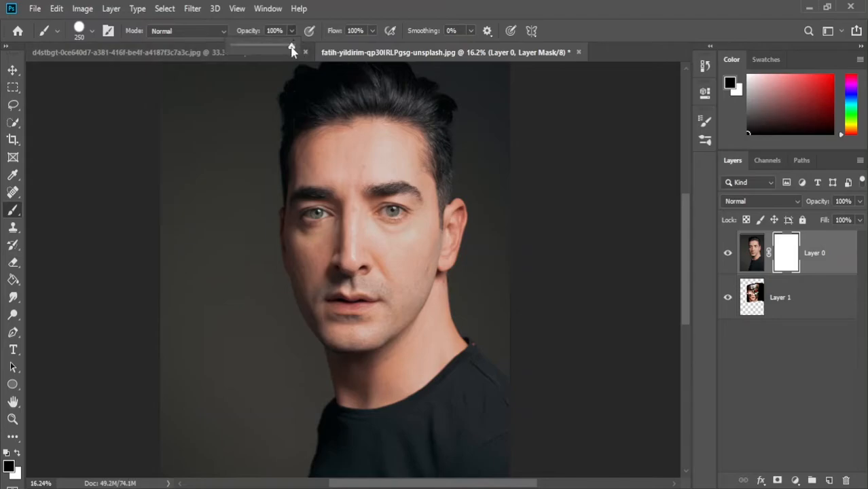
pyautogui.click(304, 148)
pyautogui.moveTo(310, 146)
pyautogui.mouseDown()
pyautogui.moveTo(404, 139)
pyautogui.moveTo(394, 177)
pyautogui.mouseUp()
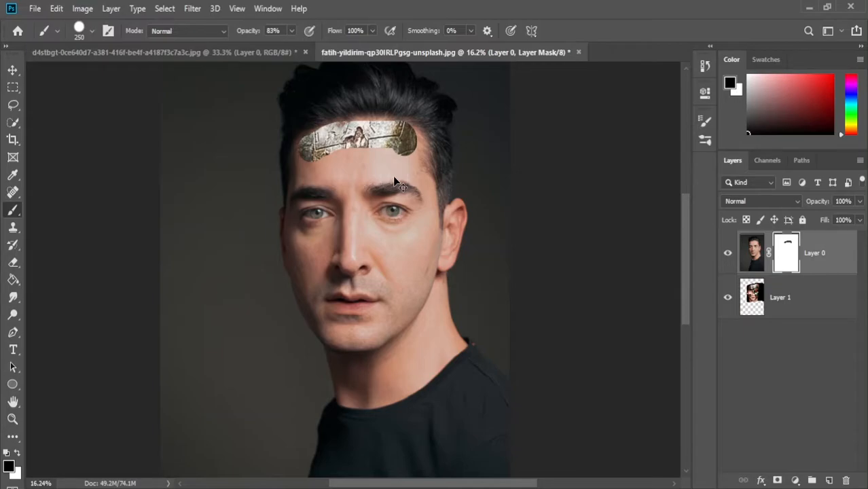
pyautogui.hotkey('ctrl', 'z')
# - Set the brush opacity to 28% and paint the forehead, red eye and upper cheek on Layer 0's mask
pyautogui.click(293, 31)
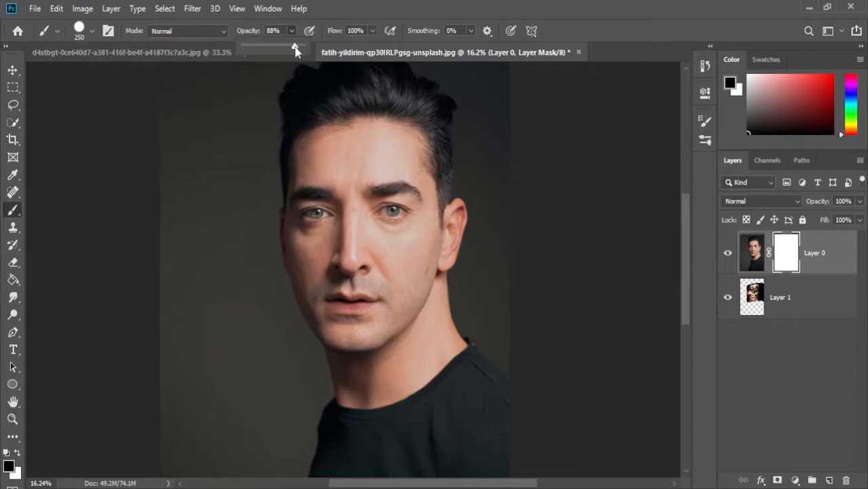
pyautogui.click(311, 165)
pyautogui.moveTo(316, 166)
pyautogui.mouseDown()
pyautogui.moveTo(396, 153)
pyautogui.moveTo(356, 134)
pyautogui.moveTo(329, 140)
pyautogui.mouseUp()
pyautogui.moveTo(396, 151)
pyautogui.mouseDown()
pyautogui.moveTo(310, 163)
pyautogui.moveTo(380, 165)
pyautogui.moveTo(338, 161)
pyautogui.moveTo(390, 149)
pyautogui.moveTo(420, 241)
pyautogui.moveTo(403, 195)
pyautogui.moveTo(406, 241)
pyautogui.moveTo(381, 189)
pyautogui.moveTo(393, 226)
pyautogui.moveTo(389, 239)
pyautogui.moveTo(360, 188)
pyautogui.moveTo(383, 241)
pyautogui.mouseUp()
pyautogui.moveTo(398, 197)
pyautogui.mouseDown()
pyautogui.moveTo(418, 265)
pyautogui.moveTo(416, 178)
pyautogui.moveTo(406, 173)
pyautogui.moveTo(422, 209)
pyautogui.moveTo(416, 199)
pyautogui.moveTo(405, 265)
pyautogui.mouseUp()
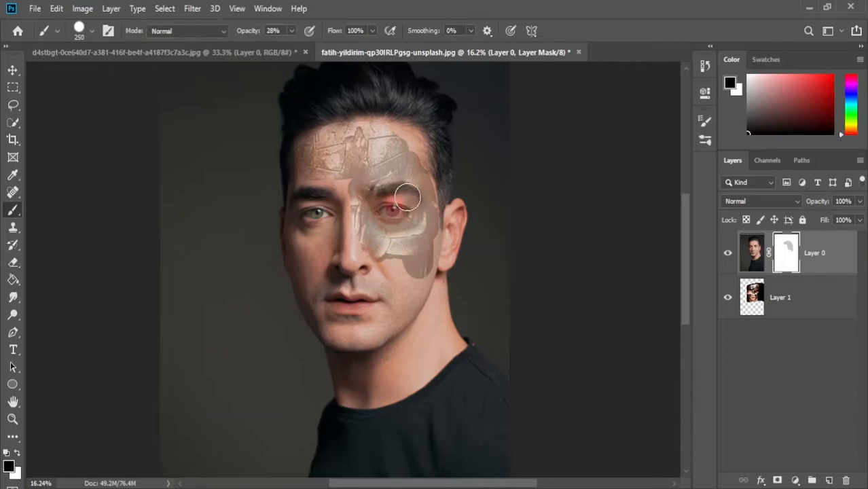
# - Scale Layer 1 proportionally to 96.60% from its top edge so the robot eye aligns with the portrait's eye
pyautogui.click(784, 288)
pyautogui.hotkey('ctrl', 't')
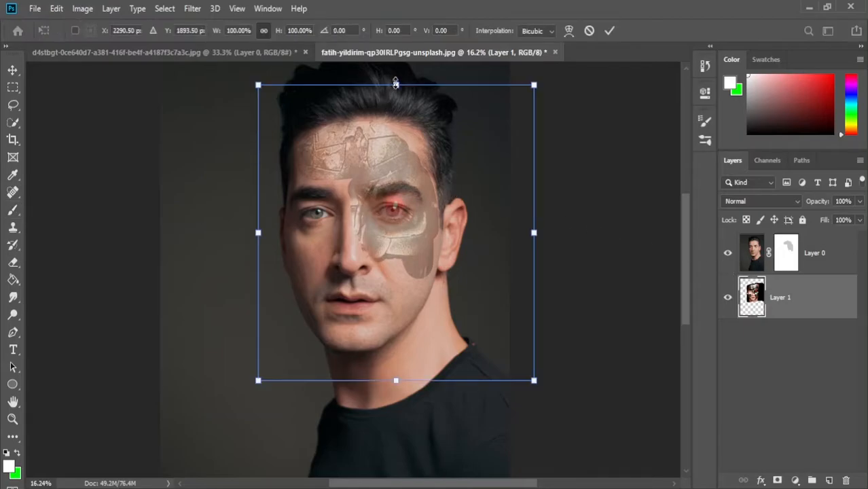
pyautogui.moveTo(395, 85); pyautogui.dragTo(396, 94)
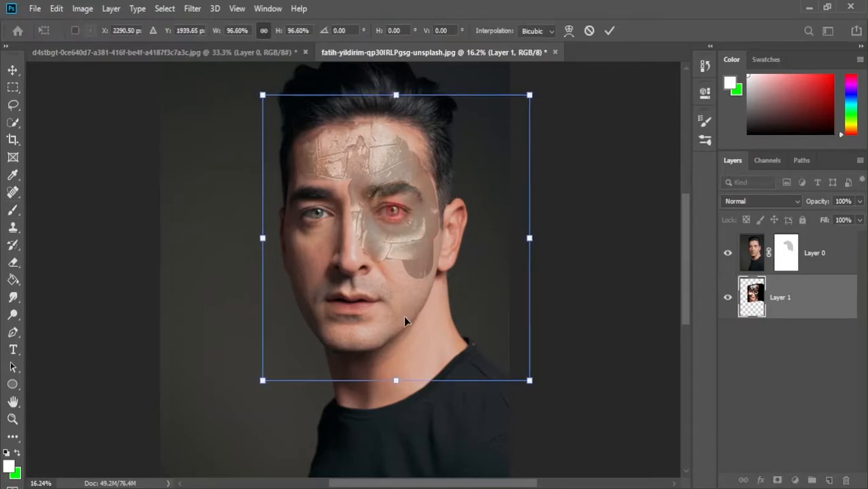
pyautogui.click(7, 71)
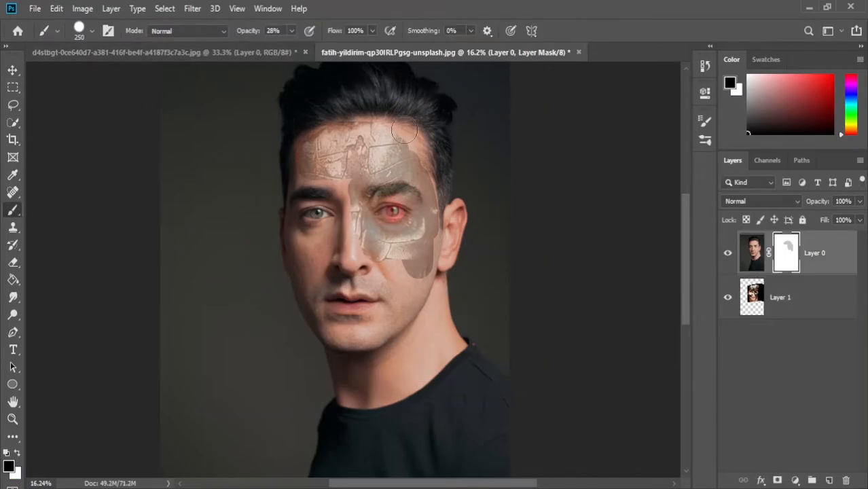
# - Paint more black on Layer 0's mask over the robot half's forehead, eye and cheek down to the jaw
pyautogui.moveTo(403, 128)
pyautogui.mouseDown()
pyautogui.moveTo(425, 166)
pyautogui.moveTo(425, 191)
pyautogui.mouseUp()
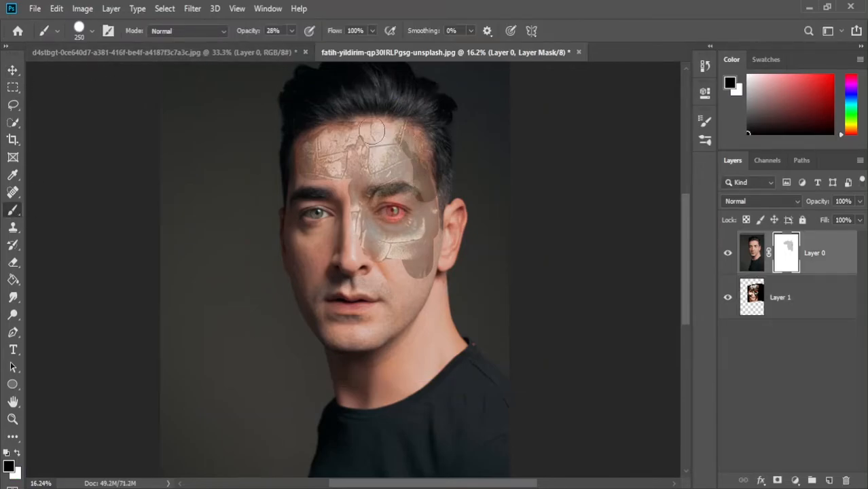
pyautogui.moveTo(381, 131); pyautogui.dragTo(408, 173)
pyautogui.moveTo(381, 135)
pyautogui.mouseDown()
pyautogui.moveTo(399, 147)
pyautogui.moveTo(430, 207)
pyautogui.moveTo(433, 247)
pyautogui.moveTo(392, 319)
pyautogui.moveTo(391, 263)
pyautogui.moveTo(391, 297)
pyautogui.moveTo(394, 273)
pyautogui.moveTo(376, 224)
pyautogui.moveTo(405, 246)
pyautogui.moveTo(388, 201)
pyautogui.moveTo(406, 183)
pyautogui.moveTo(416, 252)
pyautogui.moveTo(406, 272)
pyautogui.mouseUp()
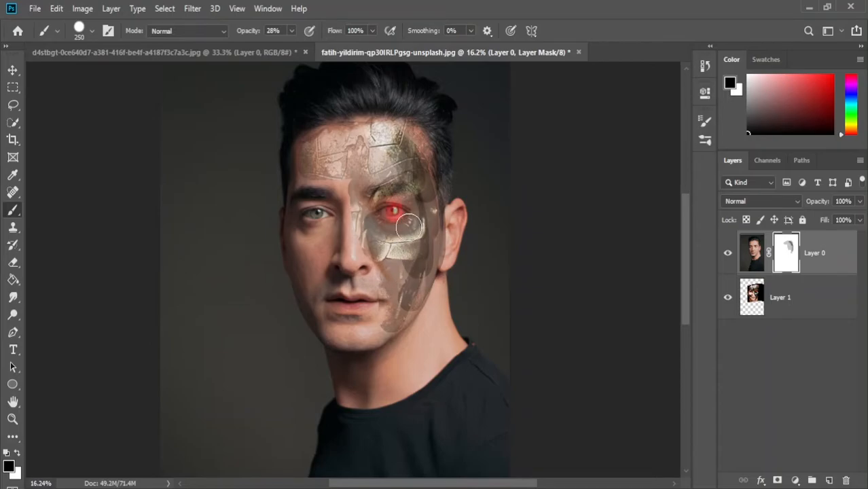
# - Set the brush opacity to 35% and paint the mask until the metal forehead, eye, cheek and jaw show strongly
pyautogui.click(292, 30)
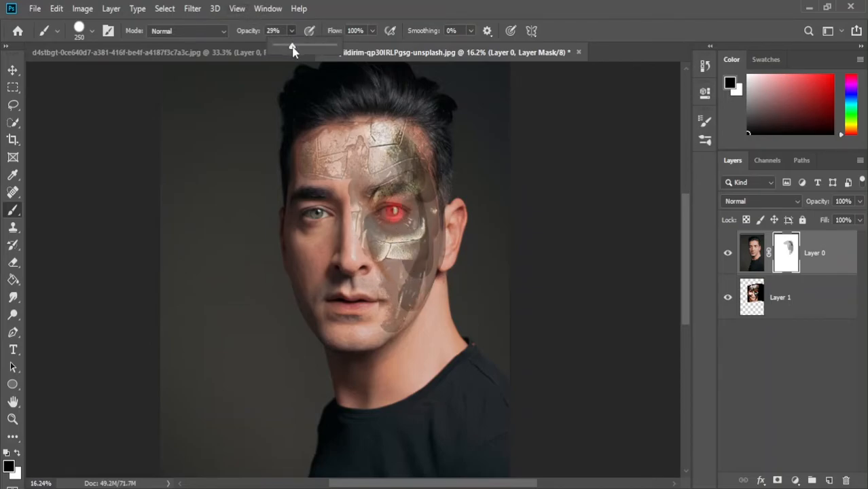
pyautogui.moveTo(328, 165)
pyautogui.mouseDown()
pyautogui.moveTo(355, 170)
pyautogui.moveTo(364, 194)
pyautogui.moveTo(333, 167)
pyautogui.moveTo(316, 173)
pyautogui.moveTo(354, 190)
pyautogui.moveTo(378, 238)
pyautogui.moveTo(385, 238)
pyautogui.moveTo(395, 199)
pyautogui.moveTo(402, 262)
pyautogui.moveTo(394, 218)
pyautogui.moveTo(416, 191)
pyautogui.moveTo(422, 228)
pyautogui.moveTo(411, 145)
pyautogui.moveTo(420, 136)
pyautogui.moveTo(424, 175)
pyautogui.mouseUp()
pyautogui.moveTo(370, 129)
pyautogui.mouseDown()
pyautogui.moveTo(305, 145)
pyautogui.moveTo(304, 162)
pyautogui.moveTo(319, 164)
pyautogui.moveTo(292, 178)
pyautogui.moveTo(324, 160)
pyautogui.moveTo(366, 161)
pyautogui.moveTo(345, 157)
pyautogui.moveTo(357, 198)
pyautogui.moveTo(353, 183)
pyautogui.moveTo(320, 167)
pyautogui.moveTo(354, 191)
pyautogui.moveTo(301, 174)
pyautogui.moveTo(344, 184)
pyautogui.moveTo(355, 200)
pyautogui.moveTo(396, 312)
pyautogui.moveTo(386, 265)
pyautogui.moveTo(394, 304)
pyautogui.moveTo(393, 292)
pyautogui.moveTo(374, 330)
pyautogui.mouseUp()
pyautogui.moveTo(416, 294)
pyautogui.mouseDown()
pyautogui.moveTo(386, 324)
pyautogui.moveTo(413, 287)
pyautogui.moveTo(429, 216)
pyautogui.moveTo(437, 224)
pyautogui.moveTo(412, 284)
pyautogui.mouseUp()
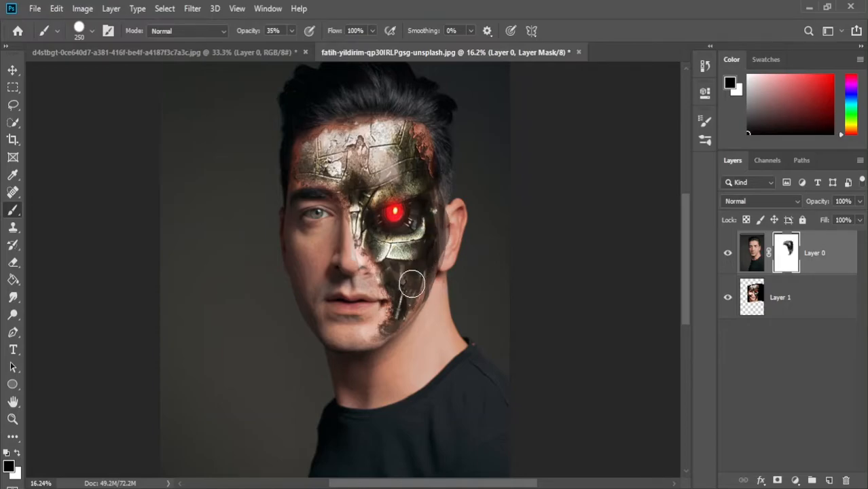
pyautogui.moveTo(430, 180)
pyautogui.mouseDown()
pyautogui.moveTo(427, 221)
pyautogui.moveTo(420, 185)
pyautogui.moveTo(430, 248)
pyautogui.moveTo(433, 205)
pyautogui.moveTo(437, 224)
pyautogui.moveTo(404, 304)
pyautogui.moveTo(426, 248)
pyautogui.moveTo(419, 282)
pyautogui.moveTo(382, 331)
pyautogui.moveTo(383, 299)
pyautogui.moveTo(364, 326)
pyautogui.mouseUp()
# - Erase the mask along the robot side's ear, jaw and neck edge with the Eraser at 15% opacity
pyautogui.click(13, 262)
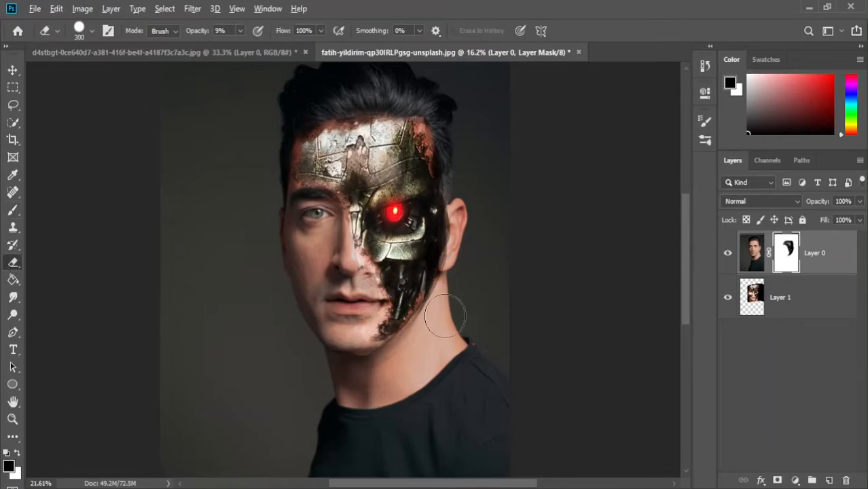
pyautogui.scroll(2, 448, 316)
pyautogui.scroll(1, 456, 258)
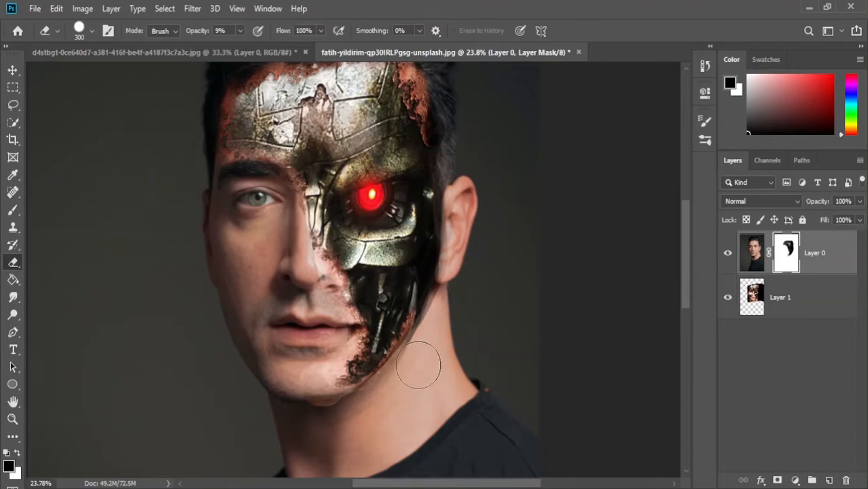
pyautogui.click(240, 31)
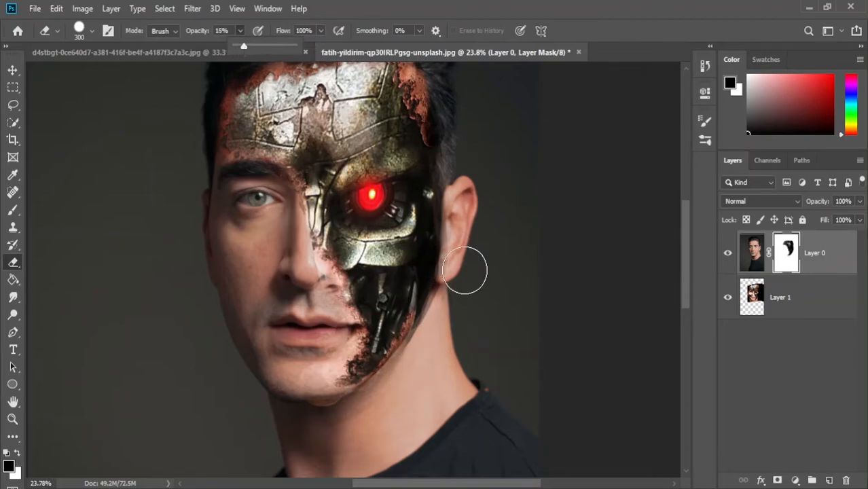
pyautogui.moveTo(462, 293)
pyautogui.mouseDown()
pyautogui.moveTo(429, 350)
pyautogui.moveTo(459, 295)
pyautogui.moveTo(430, 343)
pyautogui.moveTo(425, 330)
pyautogui.moveTo(442, 330)
pyautogui.moveTo(428, 354)
pyautogui.moveTo(441, 334)
pyautogui.mouseUp()
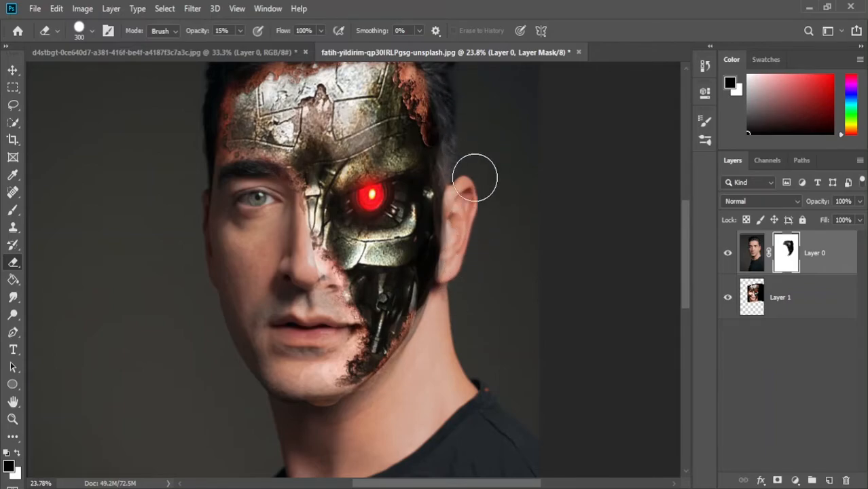
pyautogui.scroll(2, 474, 178)
pyautogui.scroll(1, 473, 170)
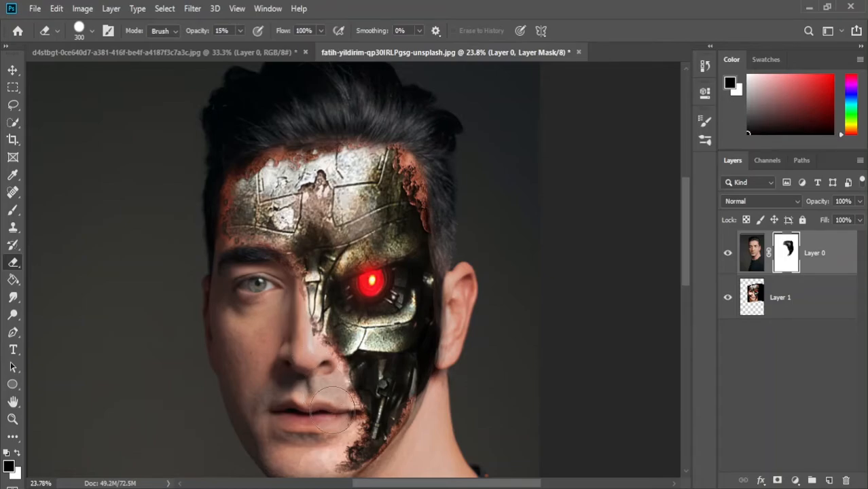
pyautogui.scroll(-2, 329, 398)
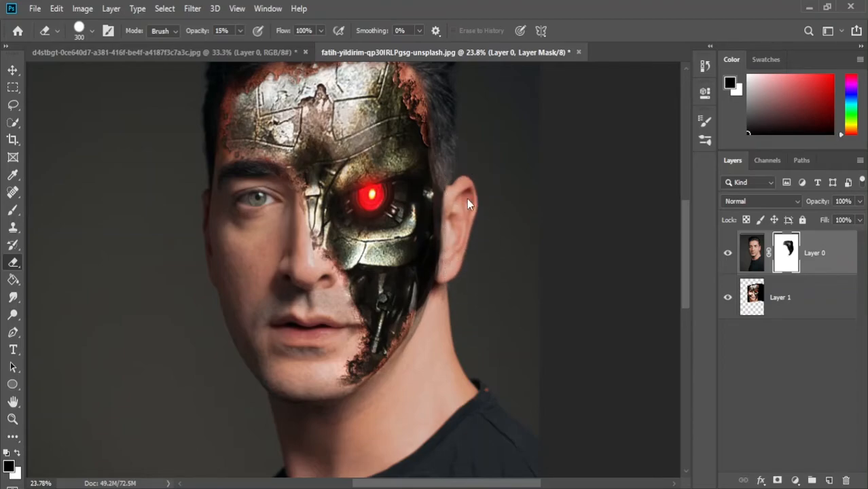
pyautogui.scroll(3, 469, 207)
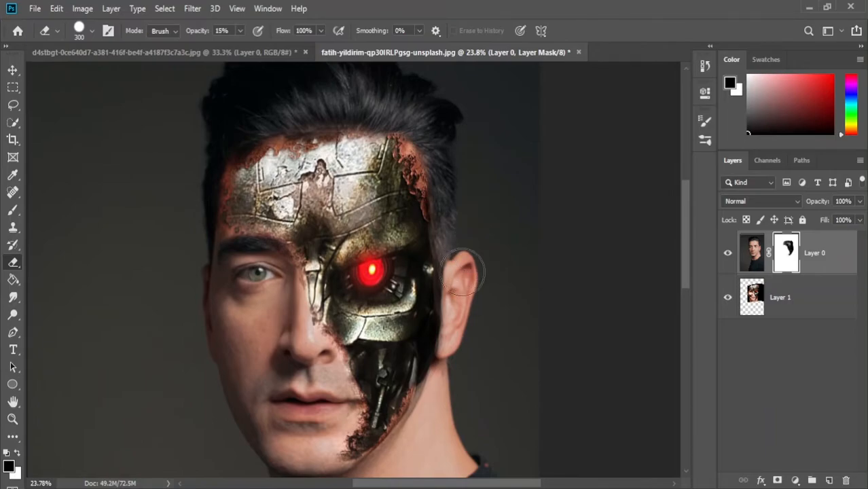
pyautogui.scroll(-2, 467, 316)
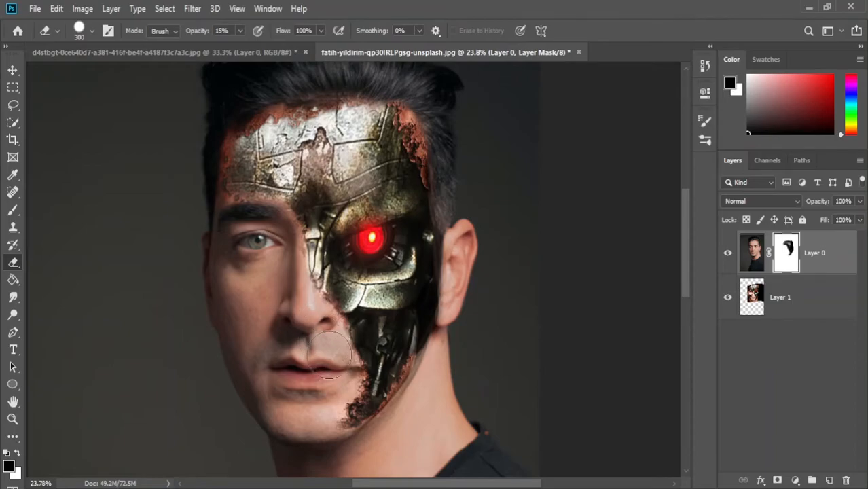
pyautogui.scroll(5, 328, 359)
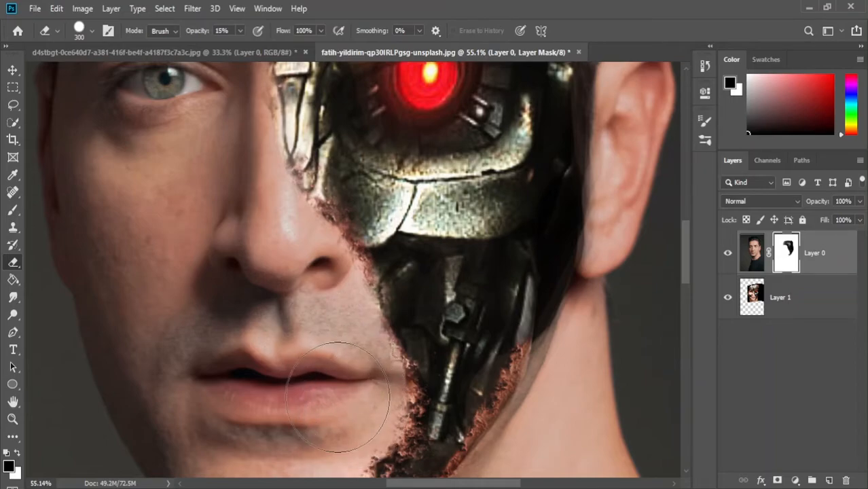
# - Examine the masked jaw and neck edge up close, and check the blend across the whole portrait
pyautogui.scroll(-3, 353, 415)
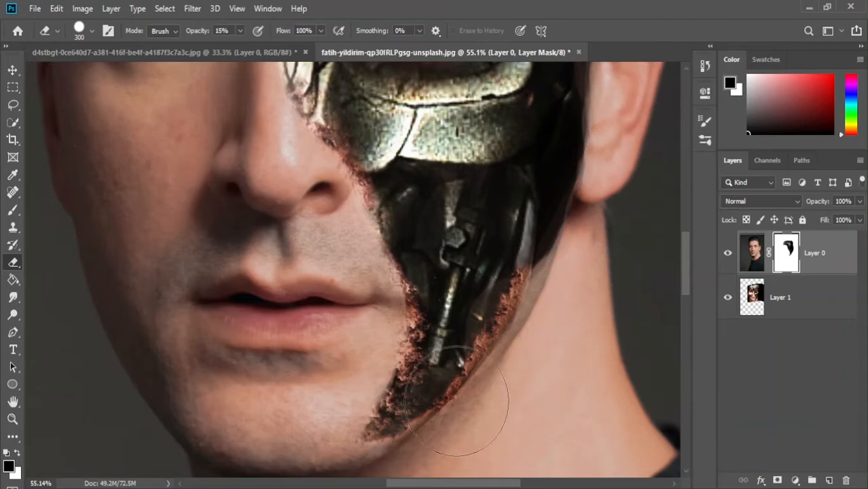
pyautogui.scroll(-4, 373, 367)
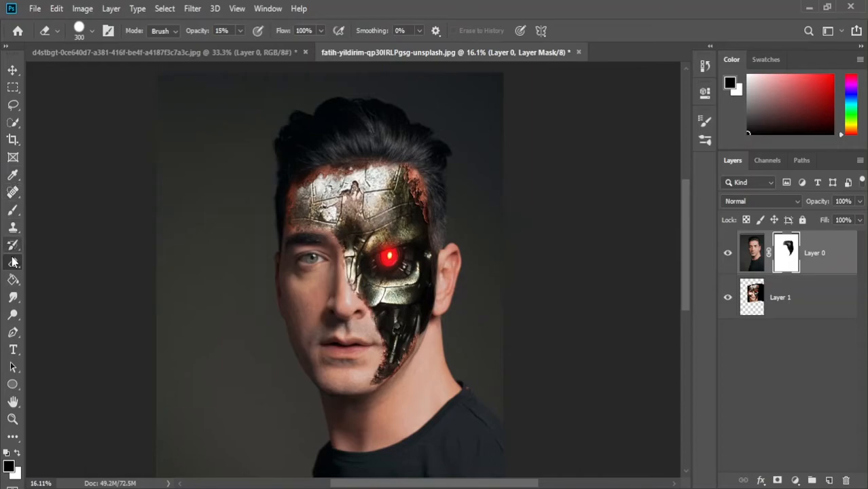
pyautogui.click(12, 210)
pyautogui.scroll(4, 476, 252)
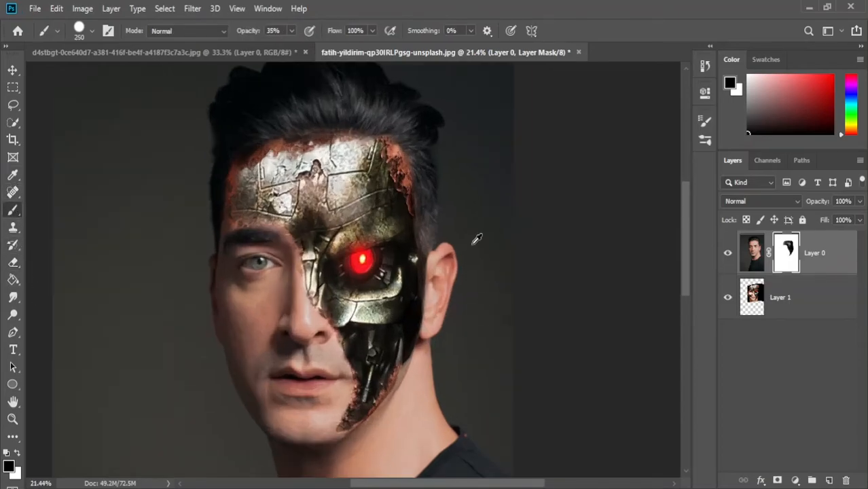
pyautogui.scroll(2, 408, 251)
pyautogui.press('e')
pyautogui.scroll(-5, 508, 334)
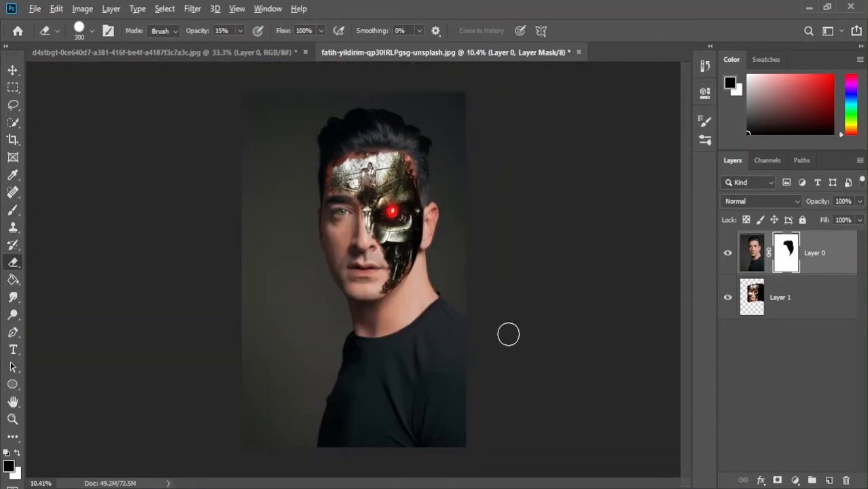
pyautogui.scroll(-1, 508, 331)
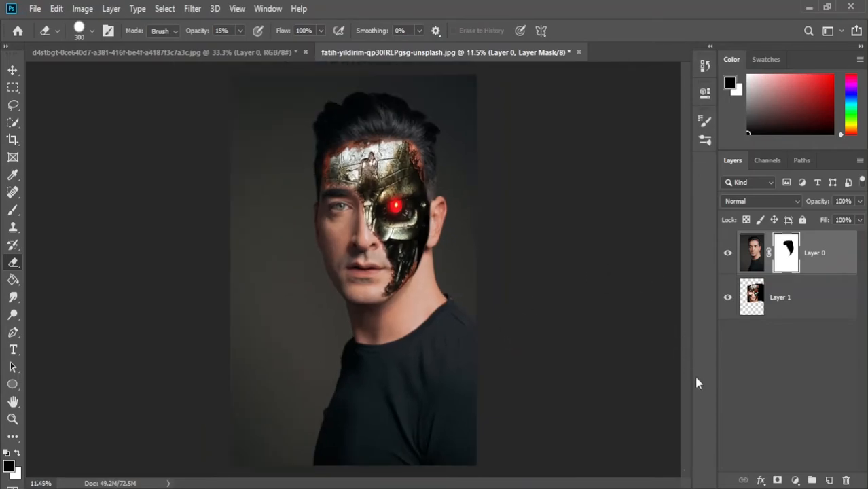
# - Add a Curves adjustment layer above Layer 0 and lower the RGB curve's midpoint to darken the image
pyautogui.click(793, 481)
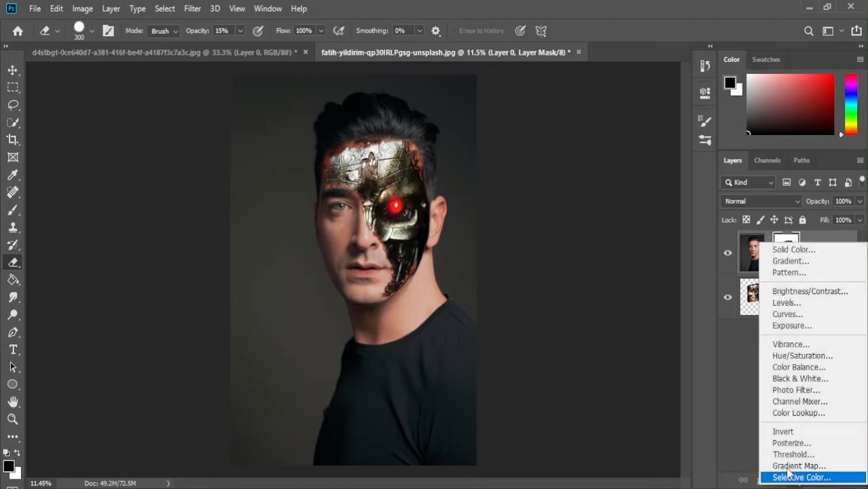
pyautogui.click(785, 314)
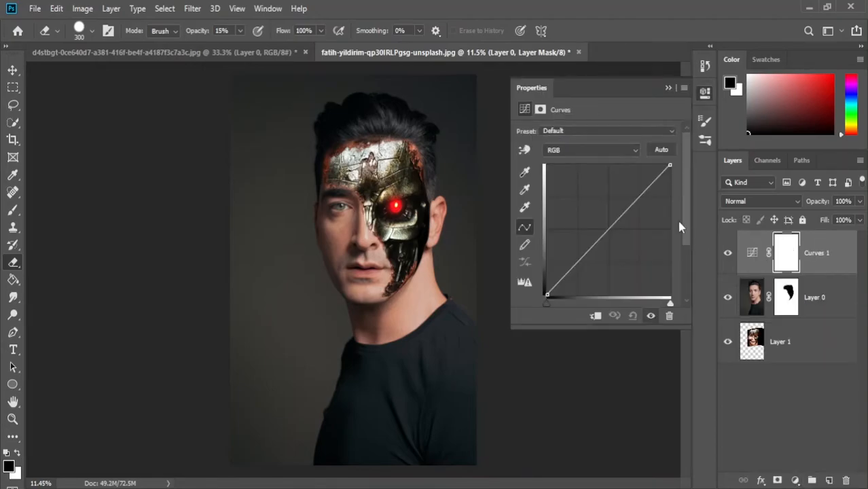
pyautogui.moveTo(606, 232)
pyautogui.mouseDown()
pyautogui.moveTo(593, 209)
pyautogui.moveTo(625, 254)
pyautogui.moveTo(599, 229)
pyautogui.moveTo(611, 247)
pyautogui.mouseUp()
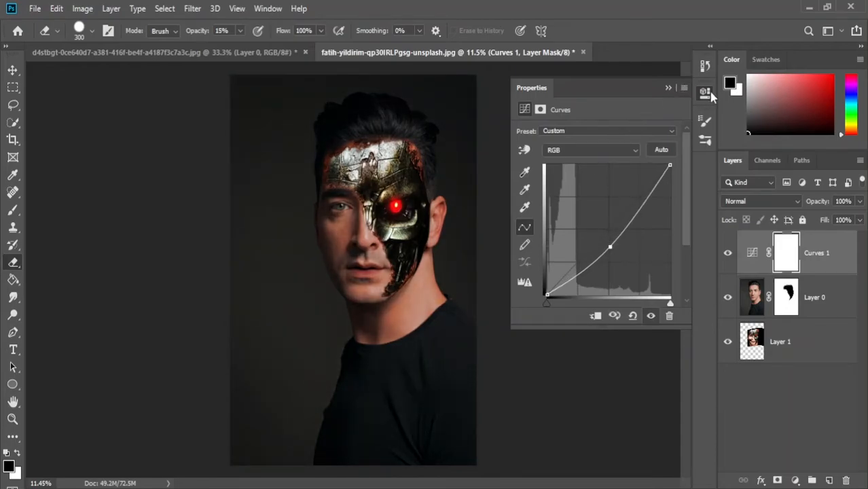
pyautogui.click(704, 92)
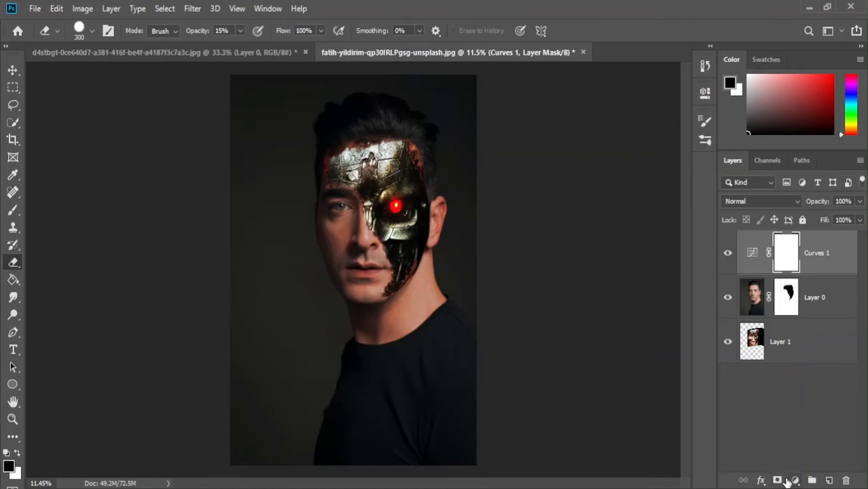
# - Add an Exposure adjustment layer directly above Layer 0 with Exposure +1.00, Offset -0.0042 and Gamma Correction 0.80
pyautogui.click(760, 311)
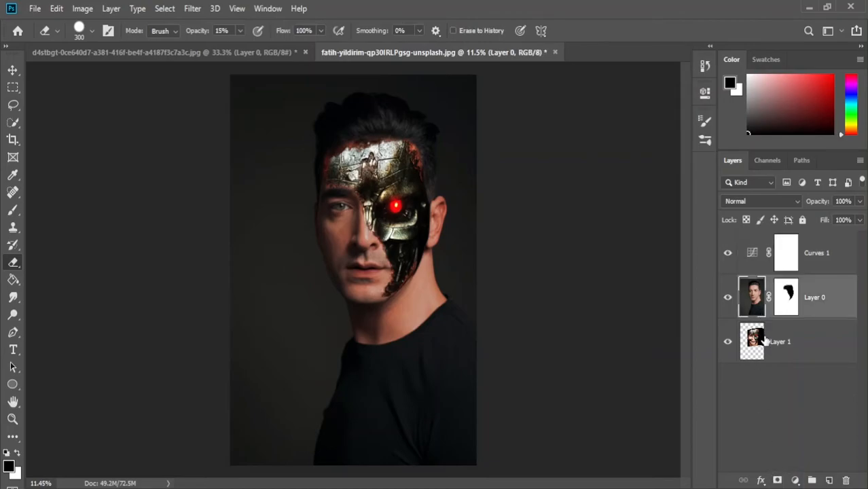
pyautogui.click(795, 480)
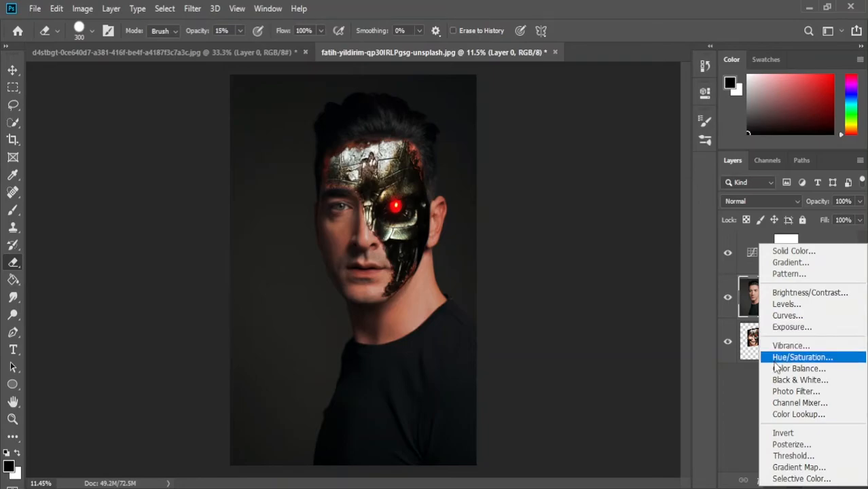
pyautogui.click(788, 327)
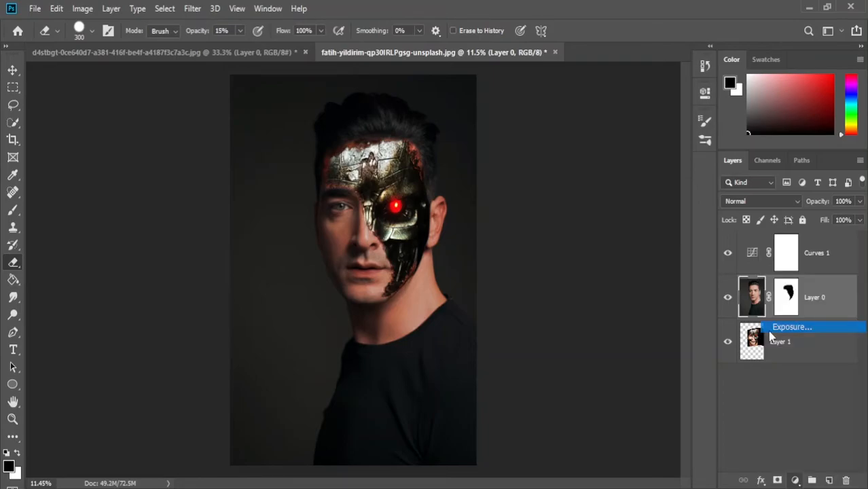
pyautogui.moveTo(597, 218); pyautogui.dragTo(616, 219)
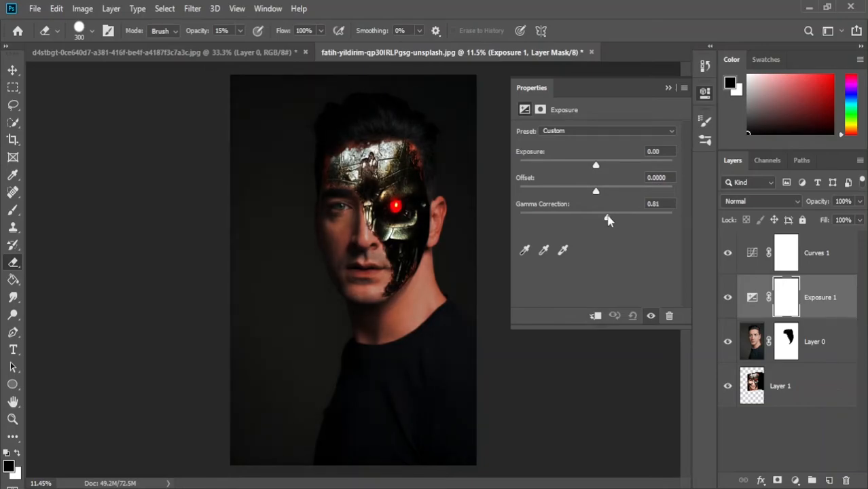
pyautogui.moveTo(604, 219)
pyautogui.mouseDown()
pyautogui.moveTo(596, 219)
pyautogui.moveTo(604, 219)
pyautogui.mouseUp()
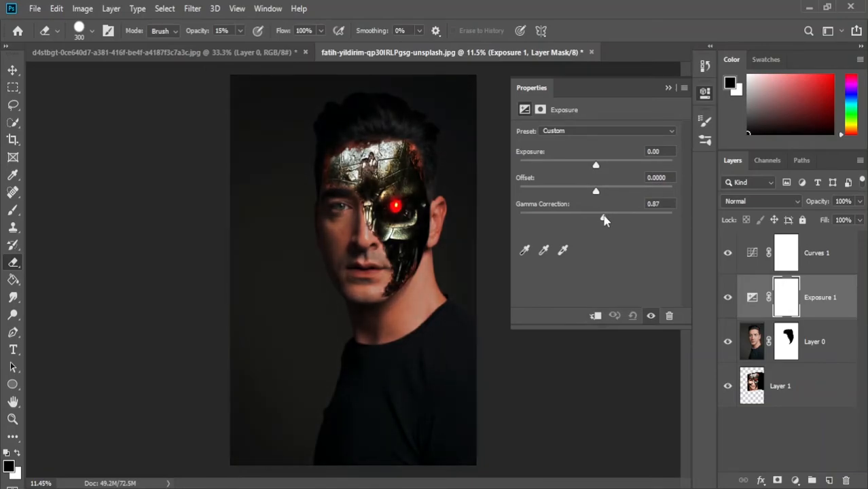
pyautogui.moveTo(596, 167); pyautogui.dragTo(595, 193)
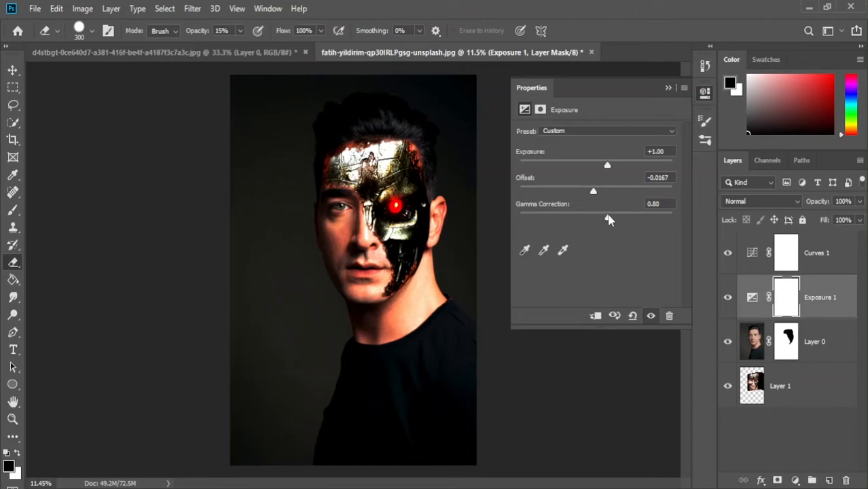
pyautogui.moveTo(596, 191); pyautogui.dragTo(596, 193)
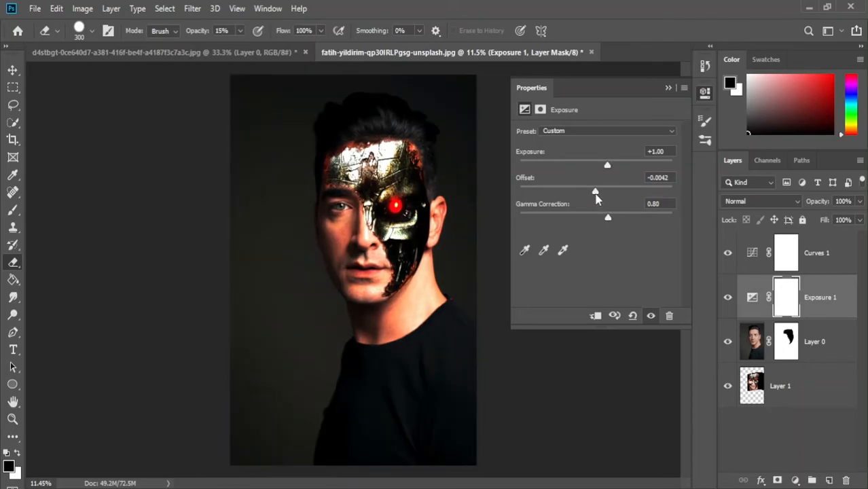
pyautogui.click(705, 97)
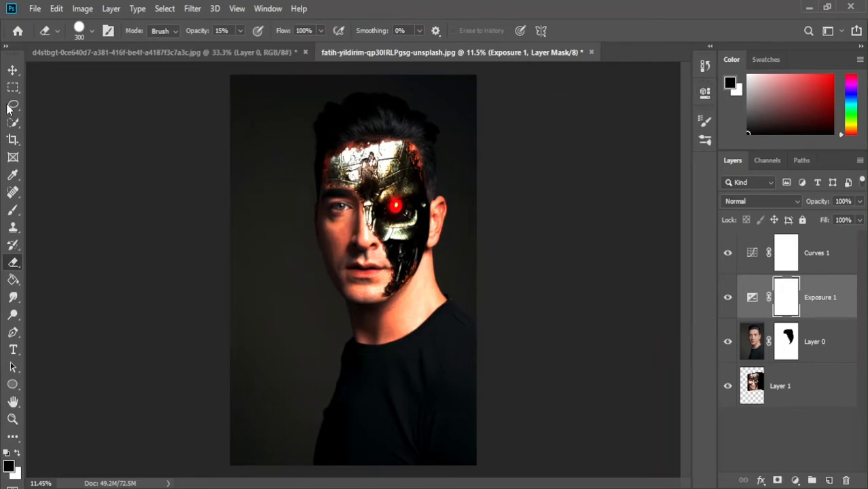
# - Crop away the lower torso and a strip above the hair to frame the head and shoulders
pyautogui.click(12, 139)
pyautogui.moveTo(352, 466); pyautogui.dragTo(367, 418)
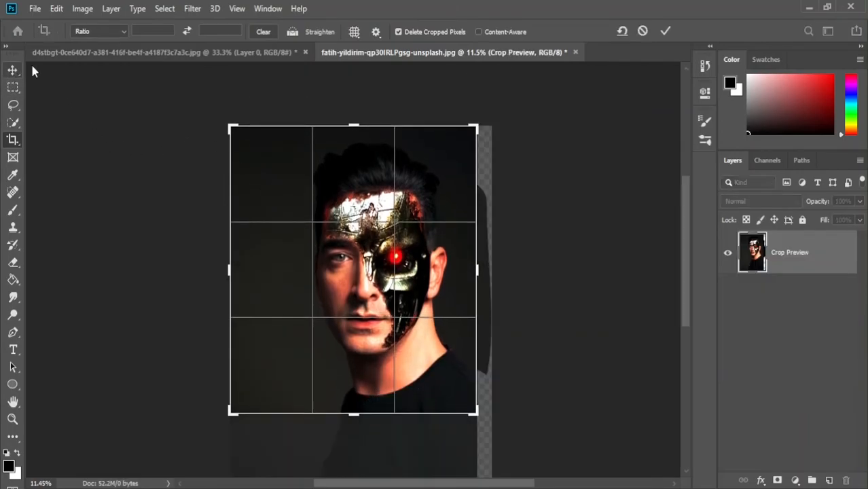
pyautogui.moveTo(359, 125)
pyautogui.mouseDown()
pyautogui.moveTo(358, 160)
pyautogui.moveTo(373, 145)
pyautogui.moveTo(354, 150)
pyautogui.moveTo(354, 128)
pyautogui.moveTo(362, 139)
pyautogui.mouseUp()
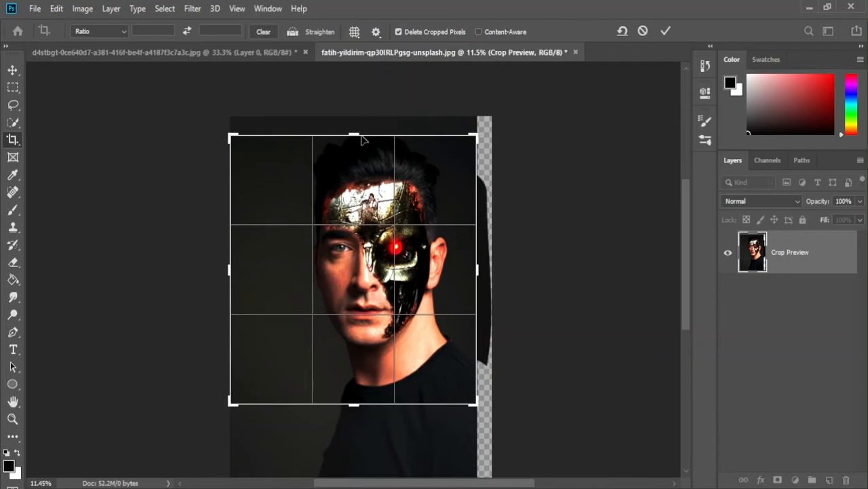
pyautogui.click(13, 70)
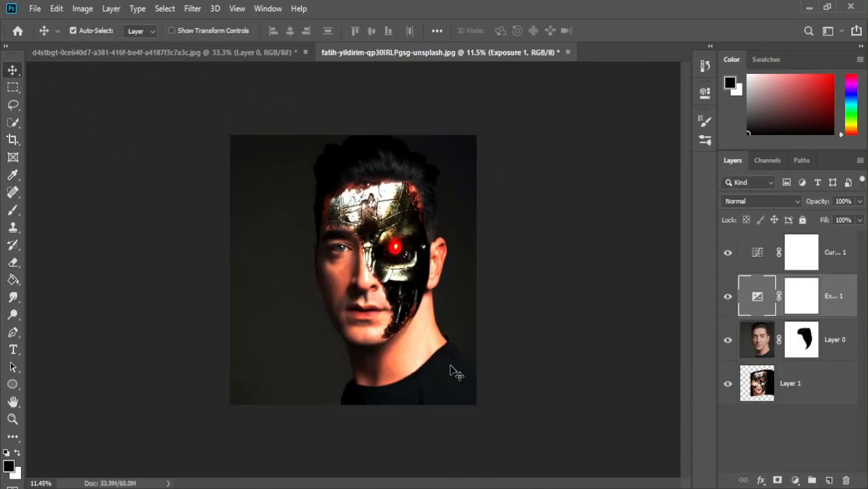
# - Crop the image narrower by trimming the empty background on both sides of the man
pyautogui.click(12, 139)
pyautogui.moveTo(225, 280); pyautogui.dragTo(252, 278)
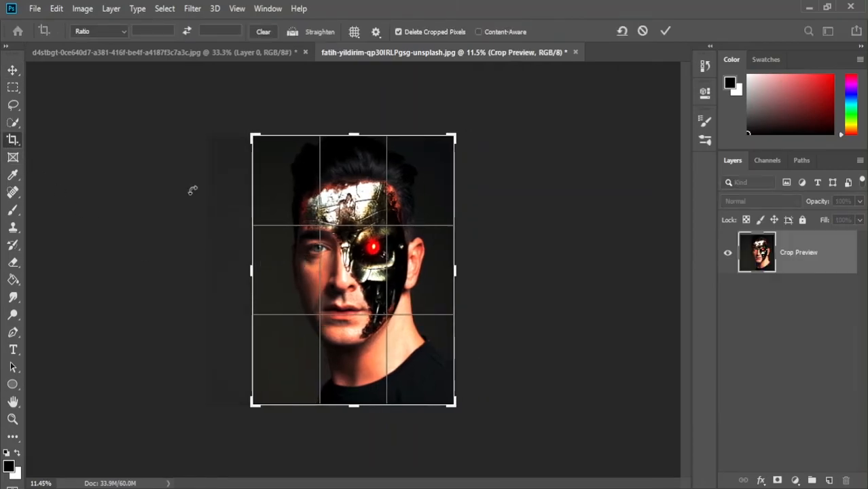
pyautogui.click(13, 71)
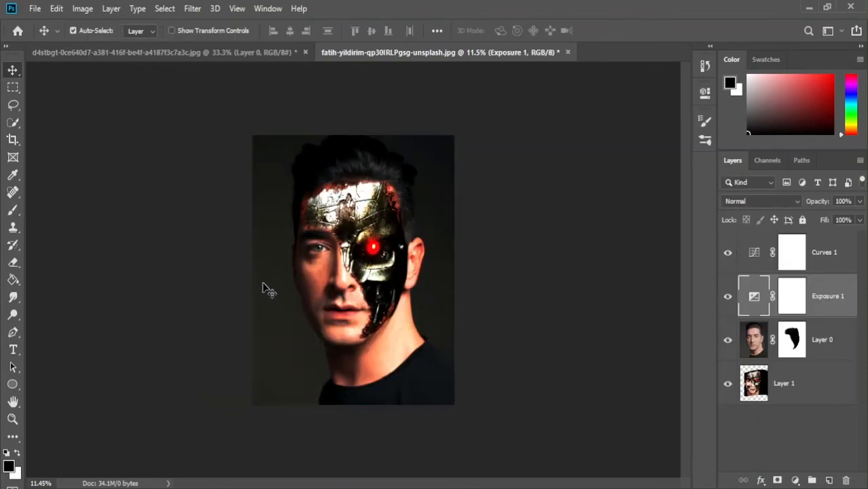
# - Select the iris of the human eye on Layer 0 with the Quick Selection tool
pyautogui.scroll(2, 401, 358)
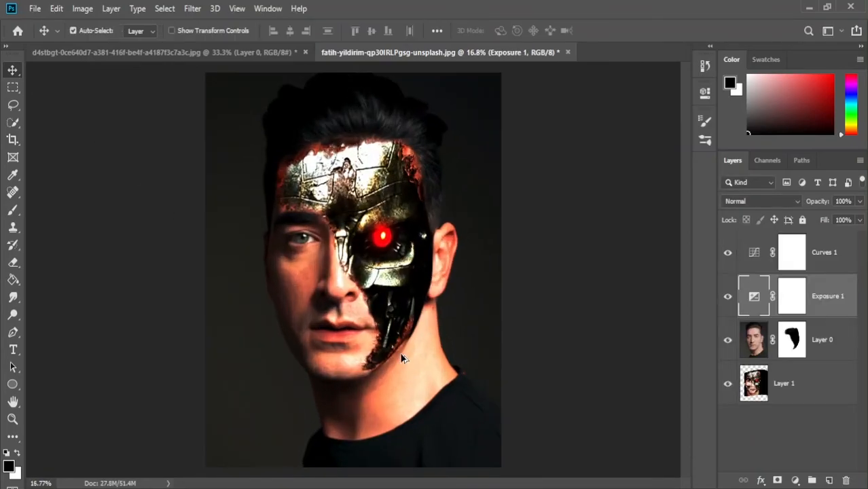
pyautogui.scroll(2, 412, 359)
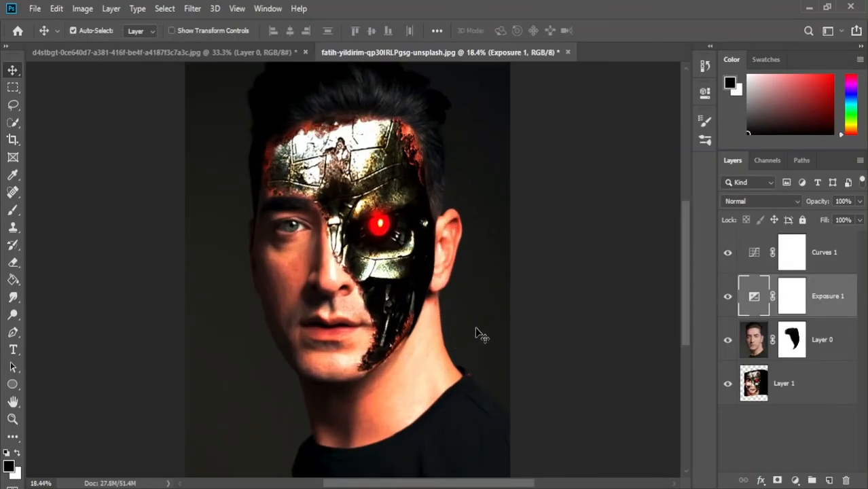
pyautogui.scroll(-2, 481, 333)
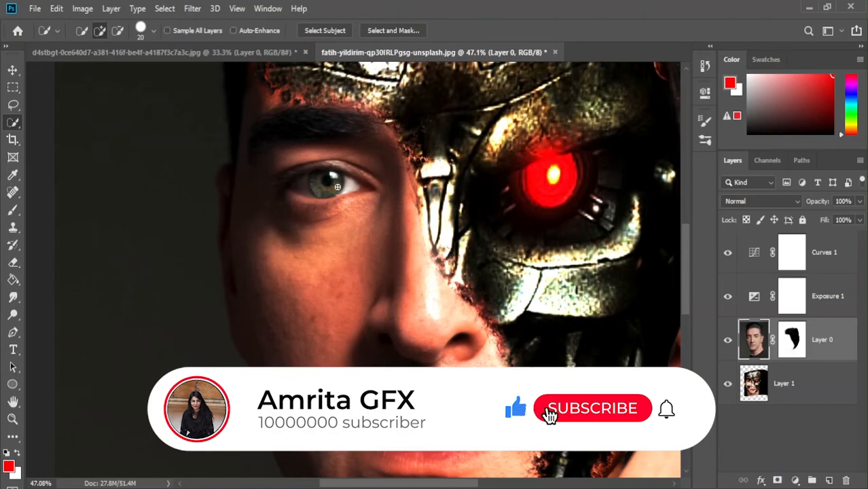
pyautogui.scroll(4, 340, 183)
pyautogui.moveTo(291, 167)
pyautogui.mouseDown()
pyautogui.moveTo(304, 178)
pyautogui.moveTo(341, 169)
pyautogui.moveTo(343, 191)
pyautogui.moveTo(323, 199)
pyautogui.moveTo(273, 175)
pyautogui.moveTo(286, 159)
pyautogui.moveTo(342, 155)
pyautogui.moveTo(345, 173)
pyautogui.mouseUp()
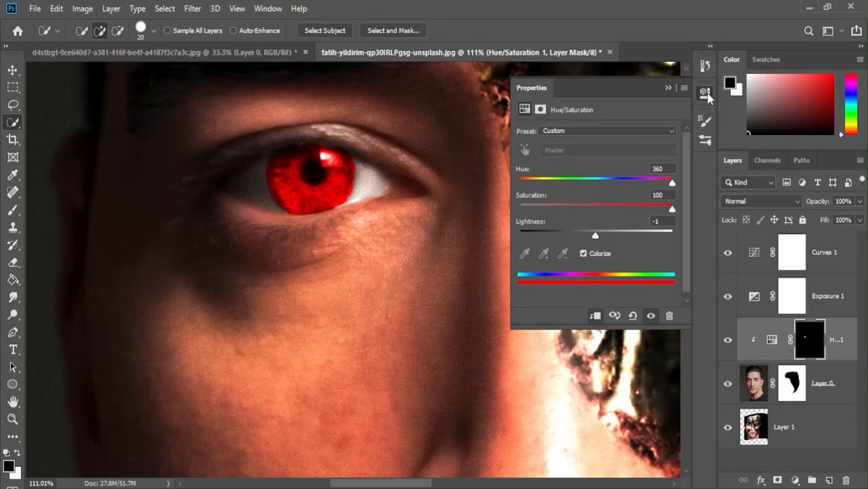
# - Recolour the selected iris bright red with a Hue/Saturation adjustment layer clipped to Layer 0
pyautogui.click(706, 94)
pyautogui.scroll(-10, 501, 243)
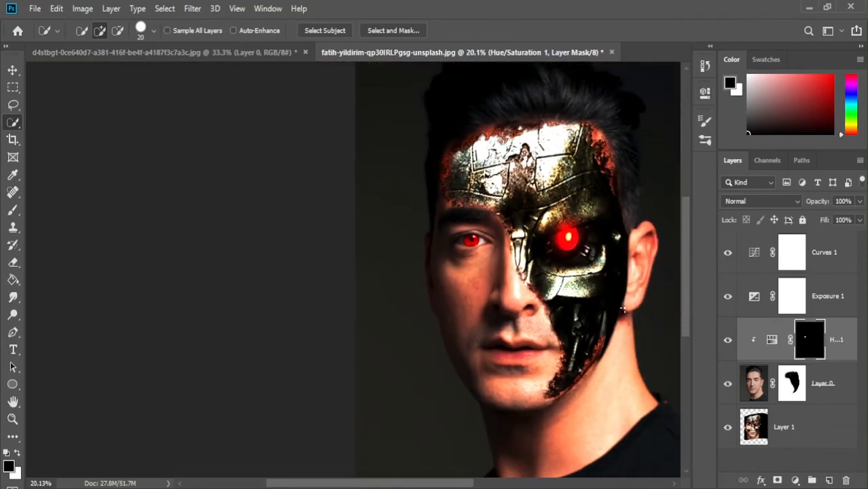
pyautogui.moveTo(587, 254); pyautogui.dragTo(413, 273)
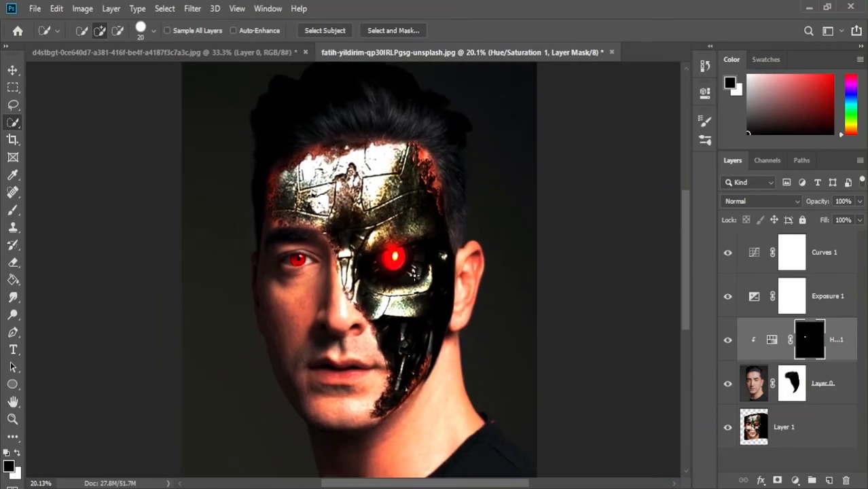
pyautogui.scroll(-1, 421, 292)
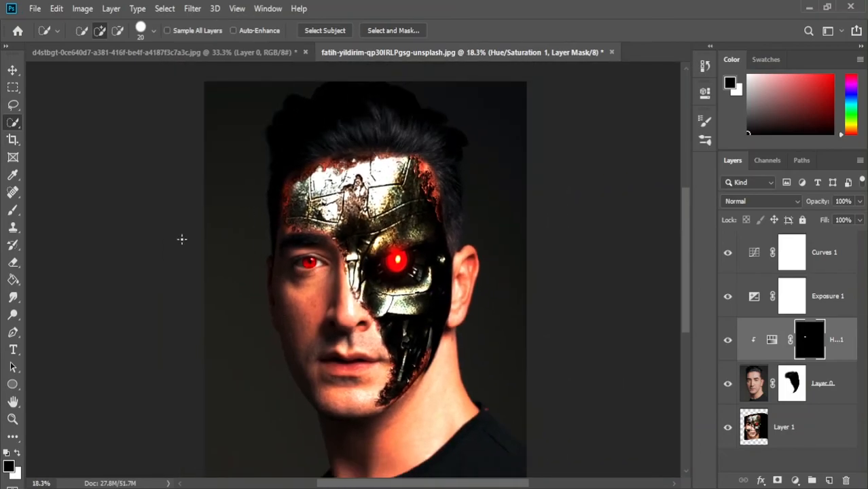